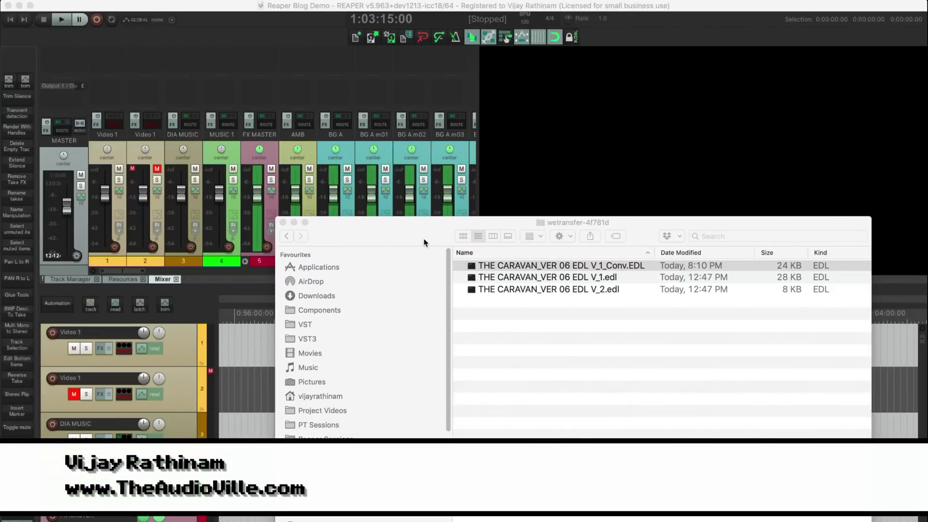
Switch to Vordio and open its project conversion page
drag(421, 242, 385, 159)
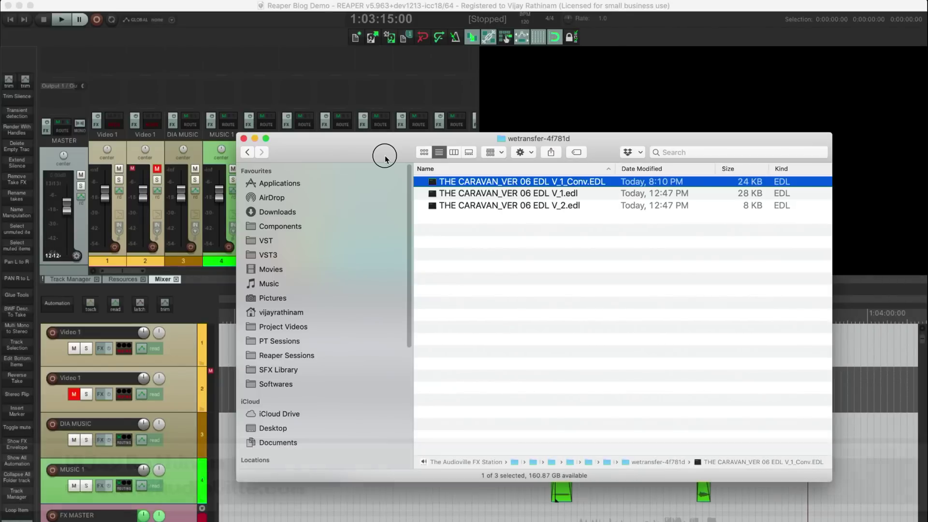
drag(385, 158, 364, 136)
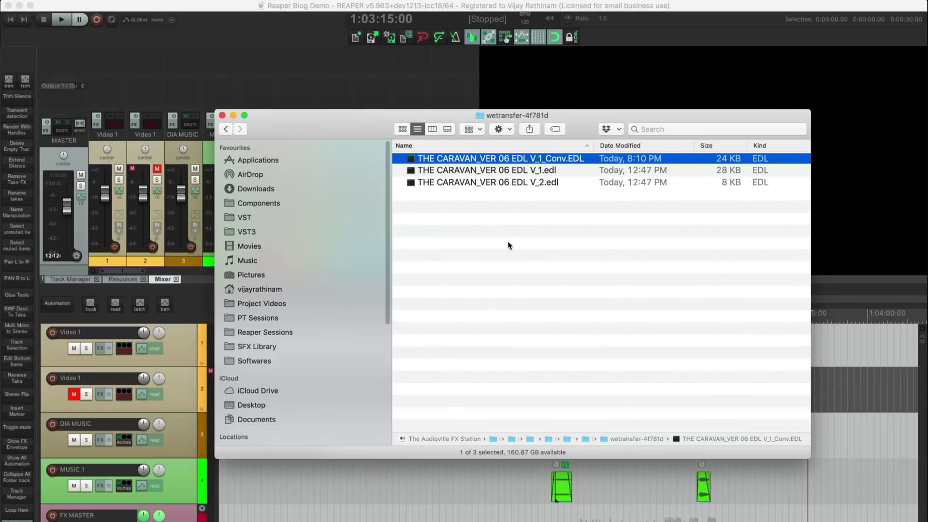
key(F4)
text(vor)
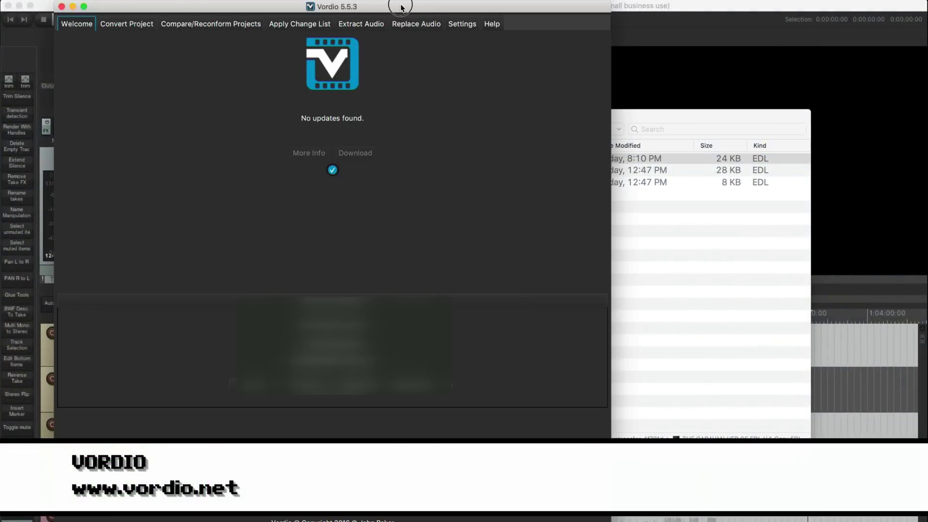
click(401, 6)
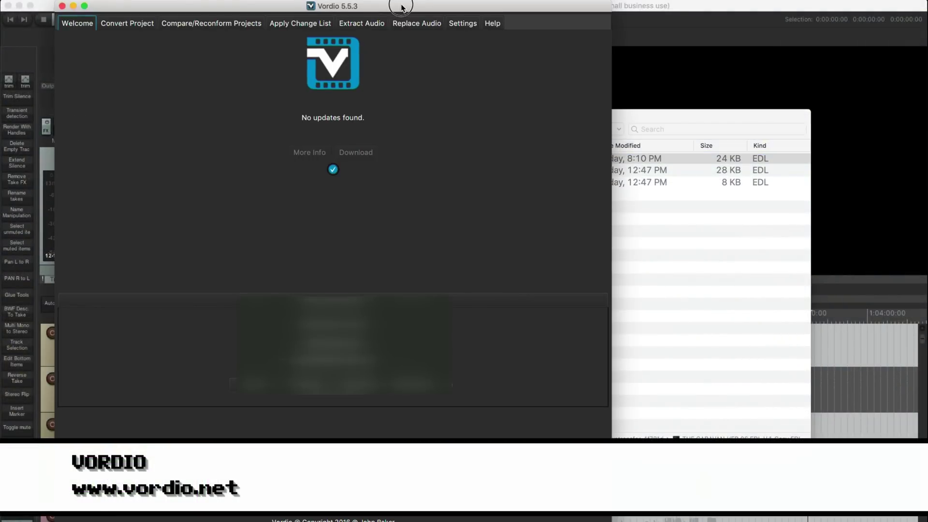
click(144, 24)
Load THE CARAVAN_VER 06 EDL V_1_Conv.EDL from the wetransfer-4f781d folder as the conversion source file
click(694, 252)
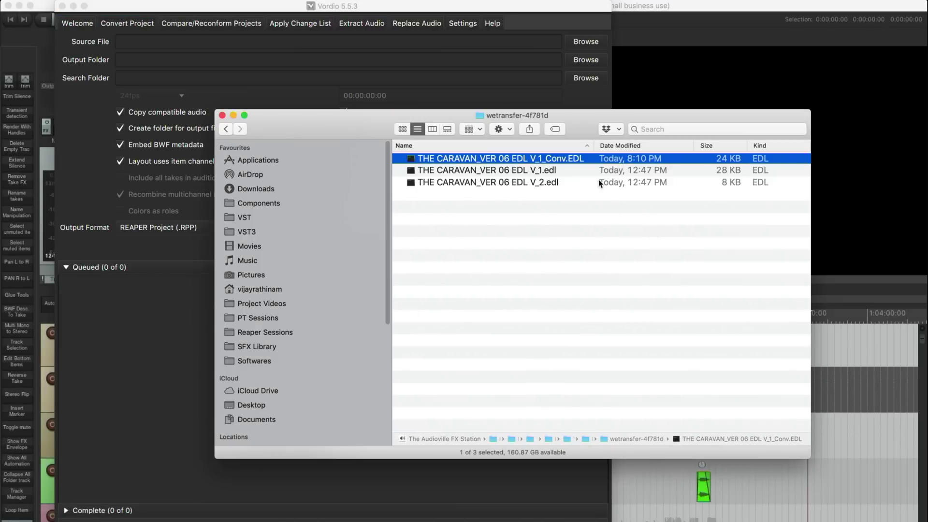
drag(590, 117, 642, 198)
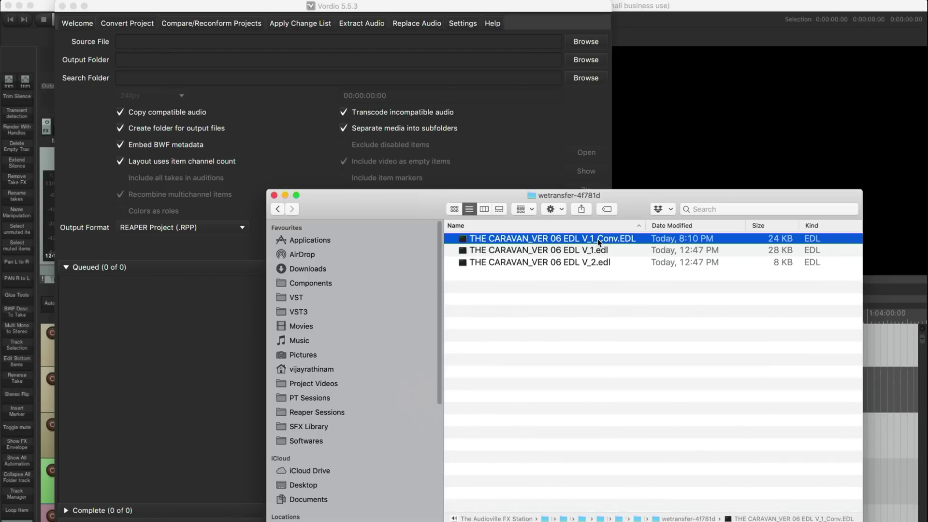
drag(597, 238, 462, 47)
click(212, 105)
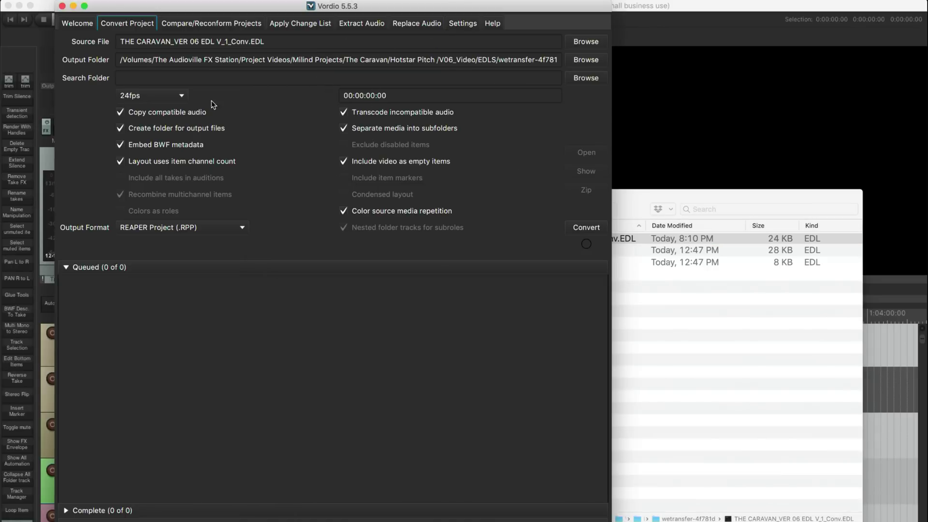
Set the frame rate to 24fps and convert the EDL to a REAPER project with video included as empty items
click(183, 97)
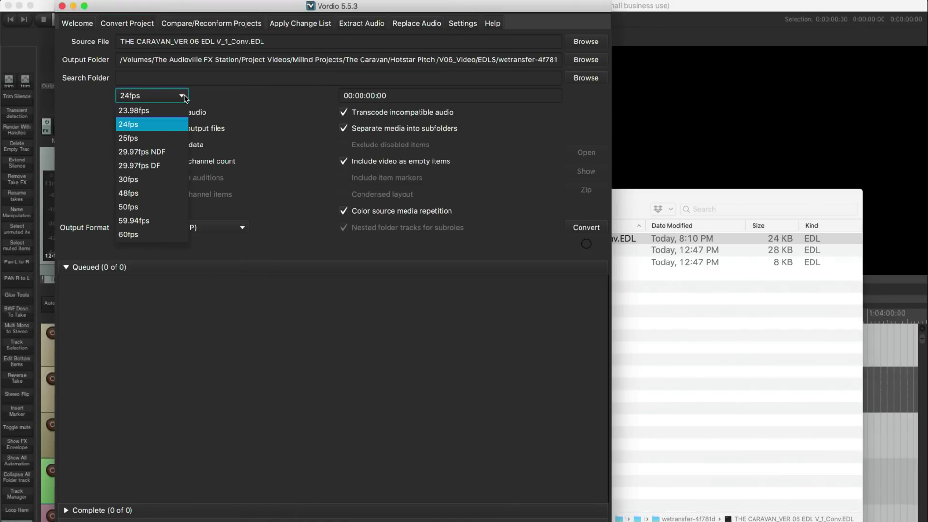
click(162, 125)
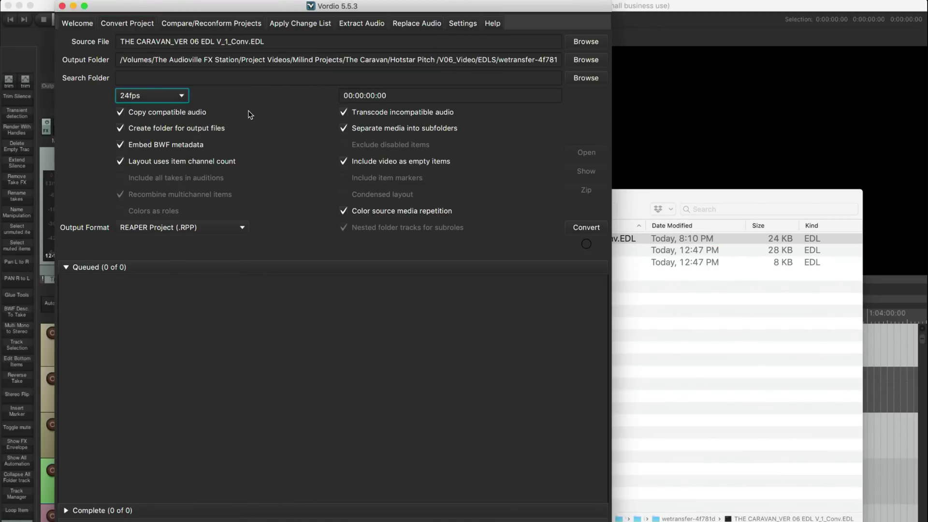
click(215, 104)
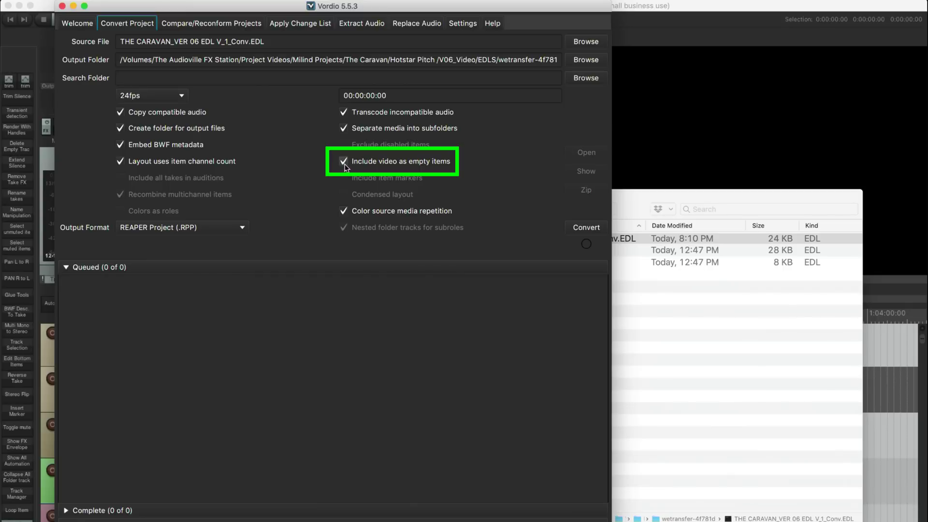
click(587, 227)
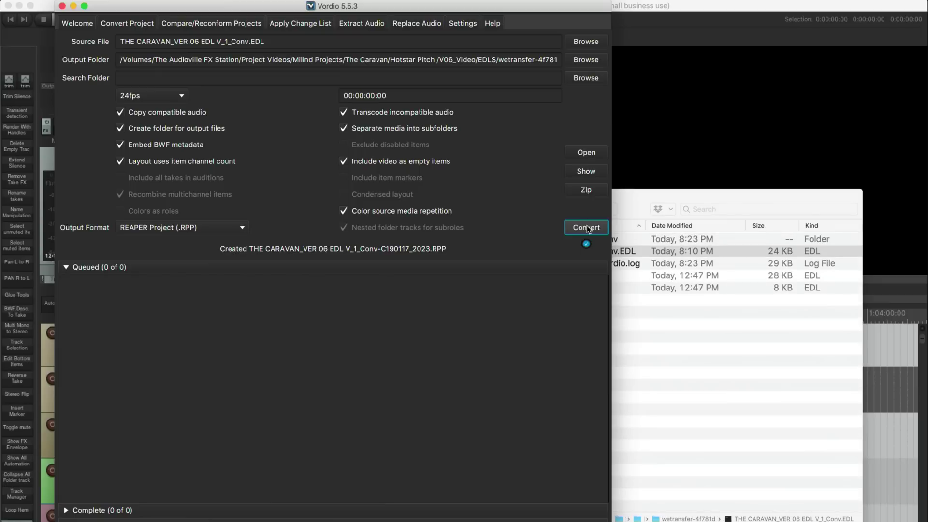
Open the converted REAPER project from the new THE CARAVAN_VER 06 EDL V_1_Conv folder
click(634, 202)
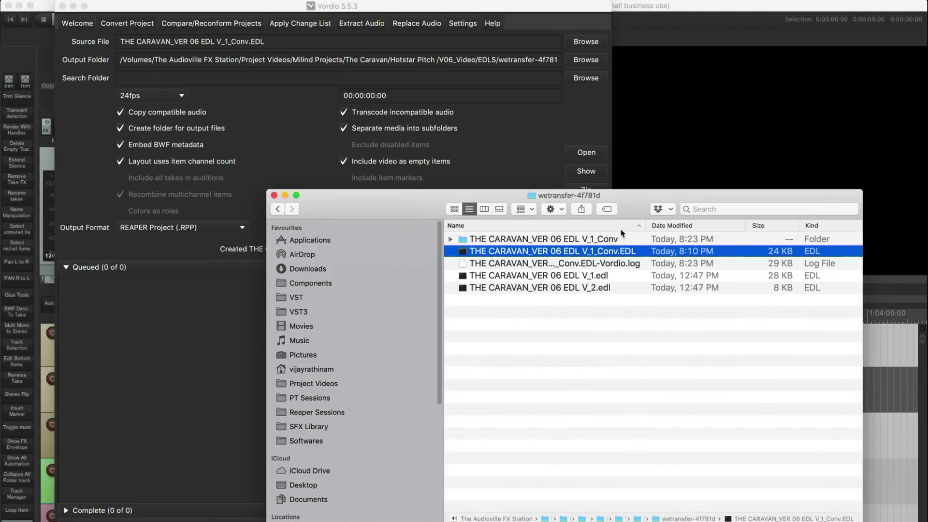
double_click(621, 242)
double_click(621, 242)
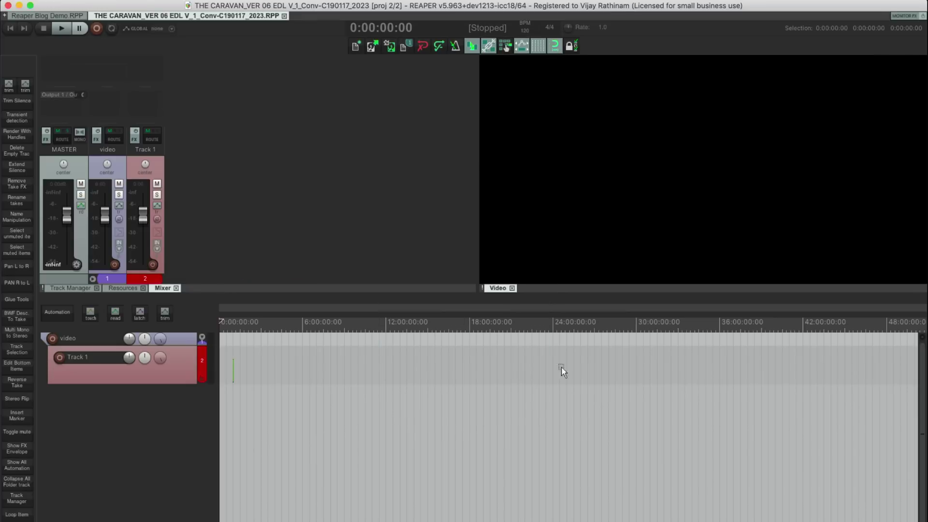
Examine the picture cut items on Track 1 and their placement along the timeline
click(228, 377)
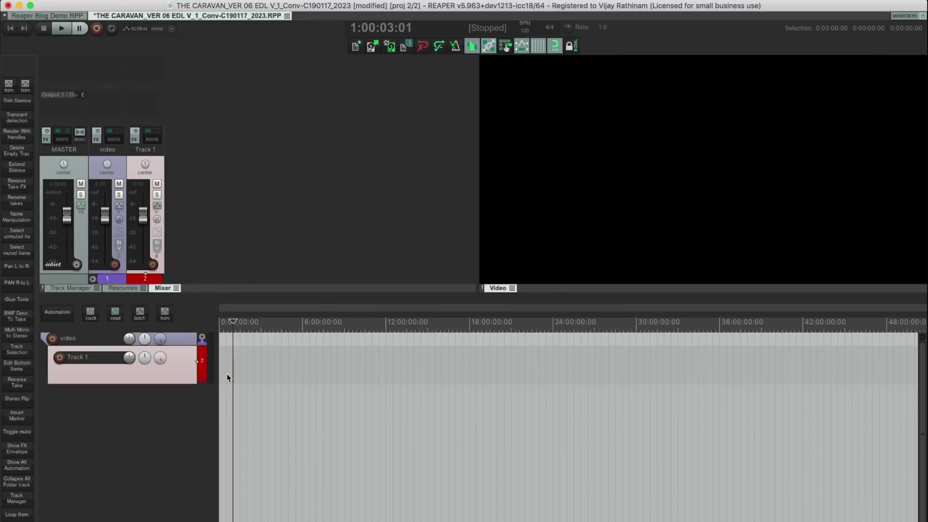
scroll(227, 377, up, 20)
scroll(229, 377, down, 3)
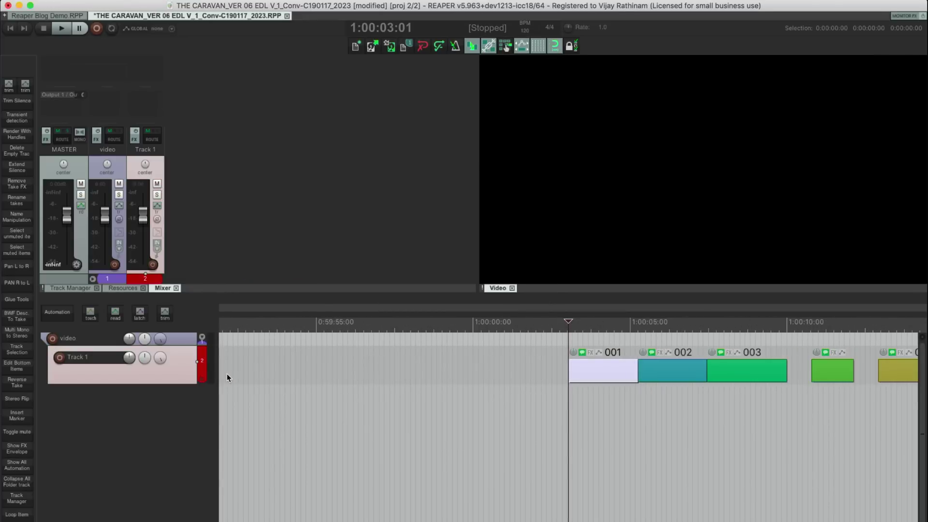
scroll(228, 377, down, 8)
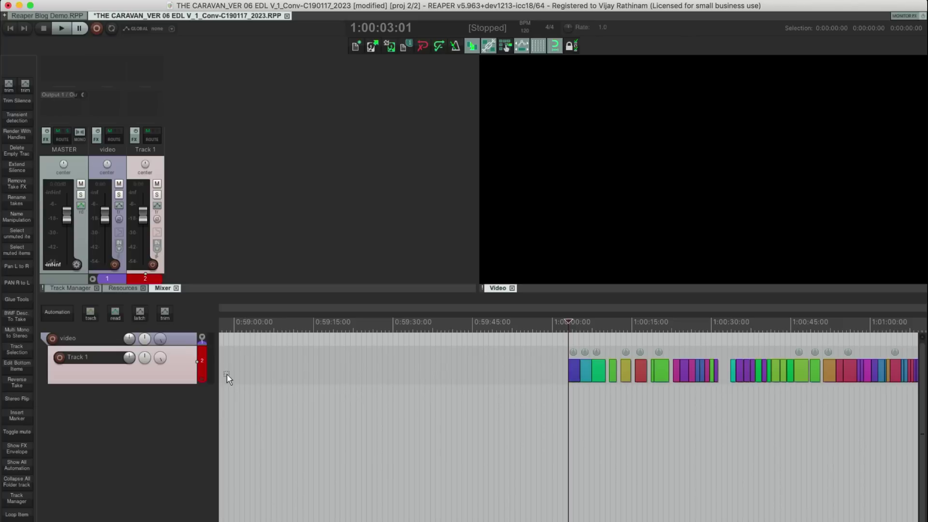
scroll(227, 374, up, 4)
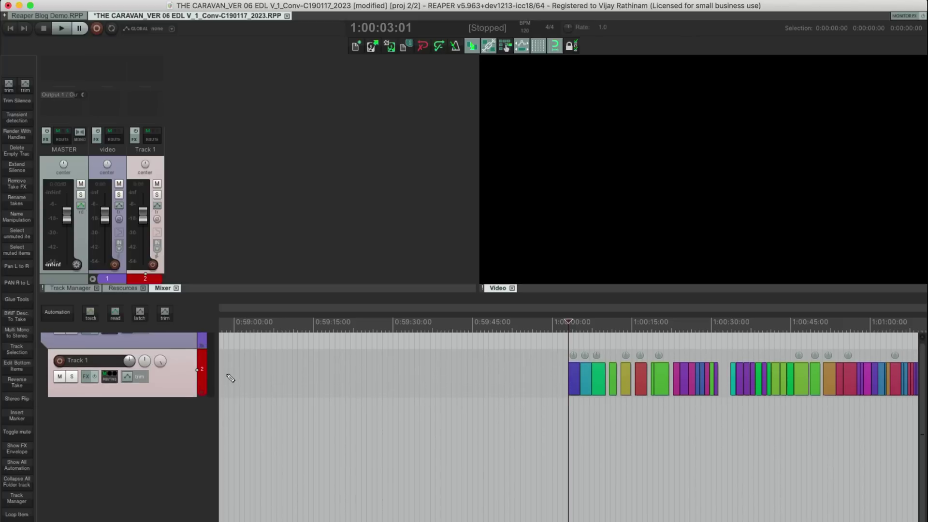
scroll(227, 375, up, 2)
scroll(227, 374, down, 5)
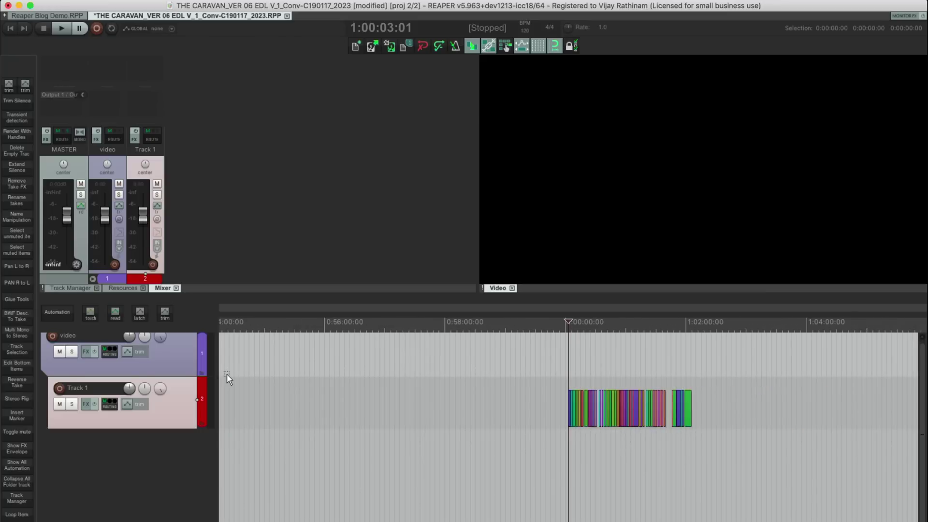
key(Home)
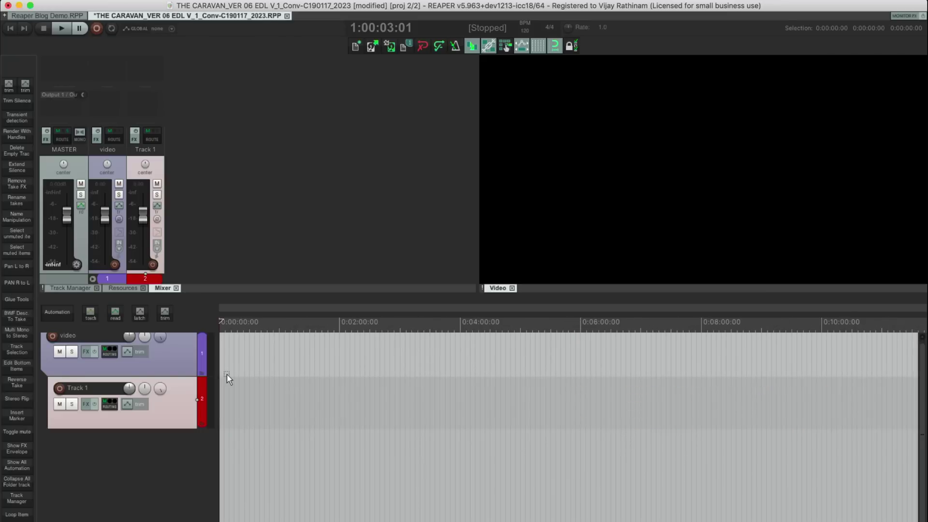
scroll(227, 373, down, 5)
scroll(227, 373, down, 4)
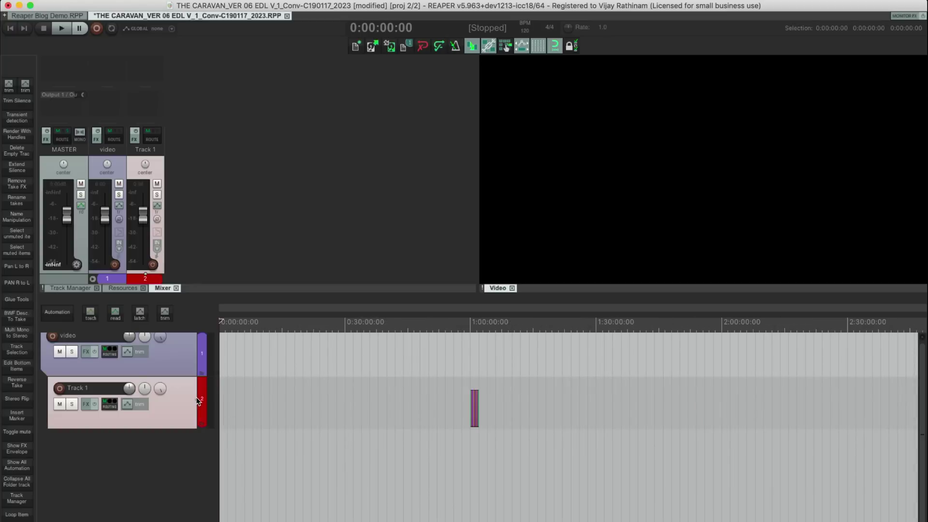
Save the converted project and paste its Track 1 beneath the first Video 1 track in the Reaper Blog Demo project
key(super+s)
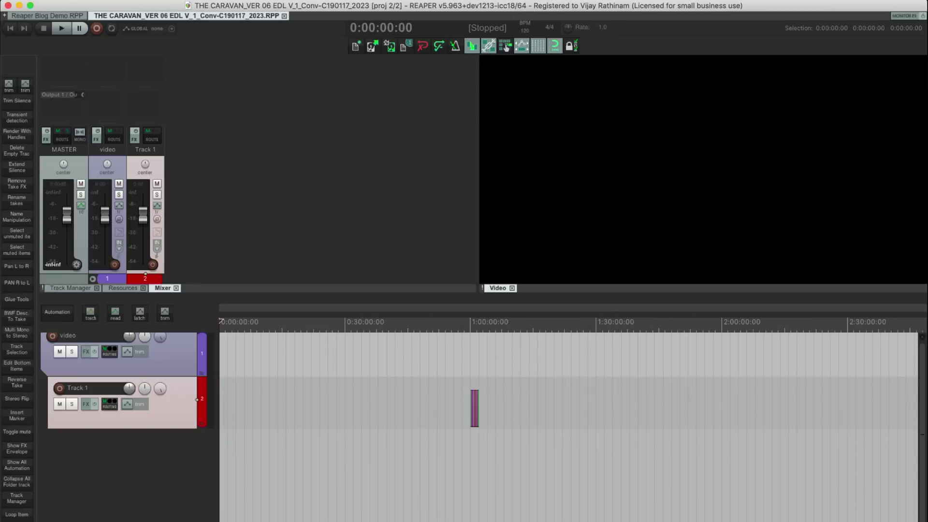
click(72, 16)
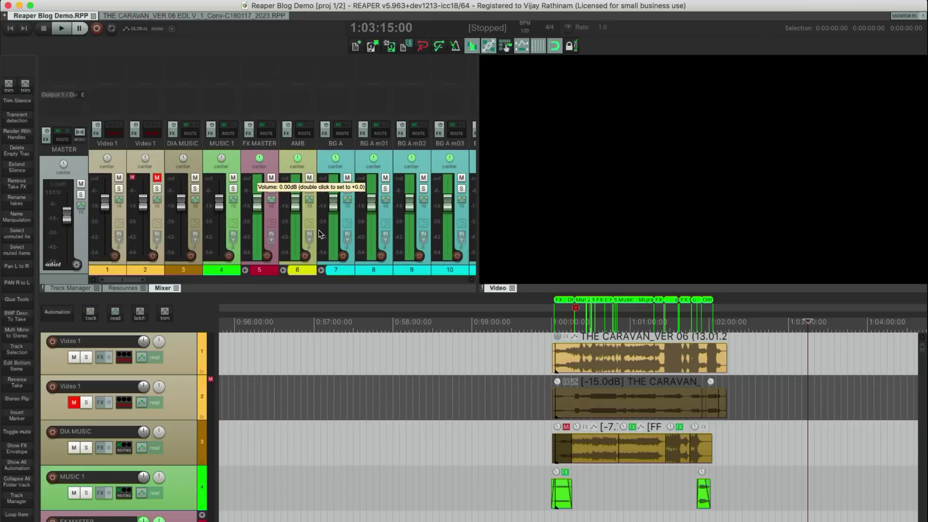
click(501, 353)
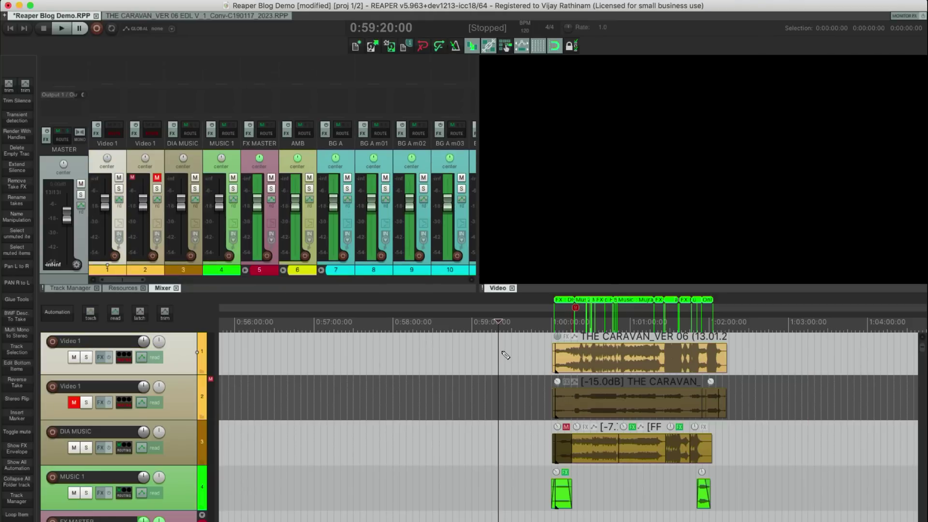
key(super+v)
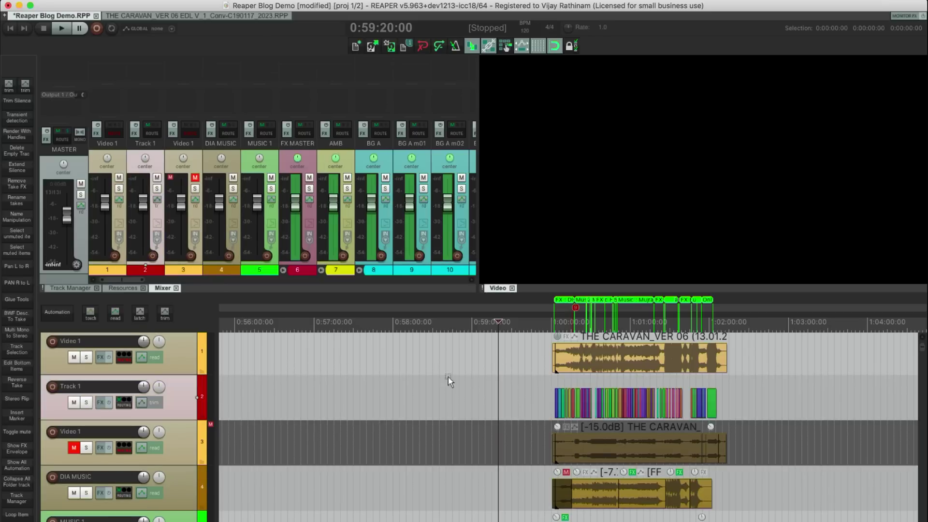
Rename the pasted track as PIC CUTS
double_click(124, 387)
text(P)
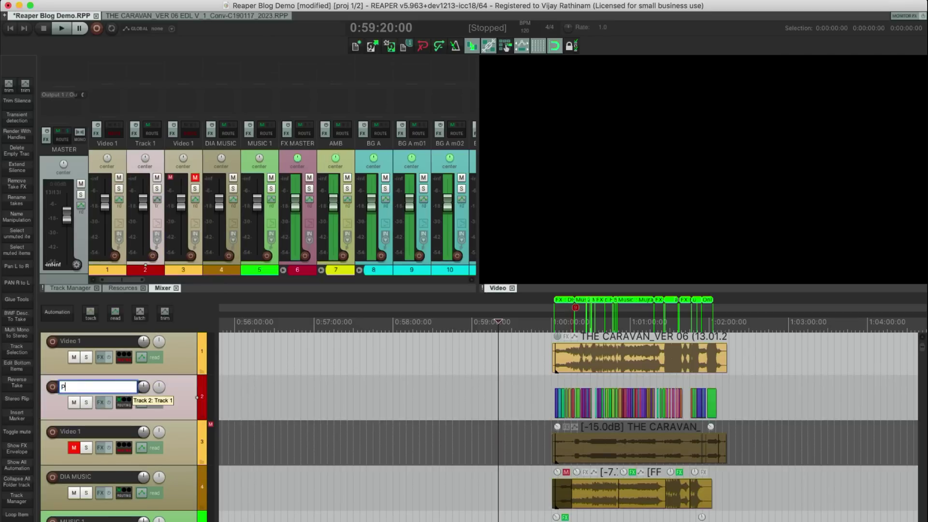
text(lC CUTS)
key(Return)
Step through the item edges on the PIC CUTS track and compare the first cuts with the video picture
key(super+Right)
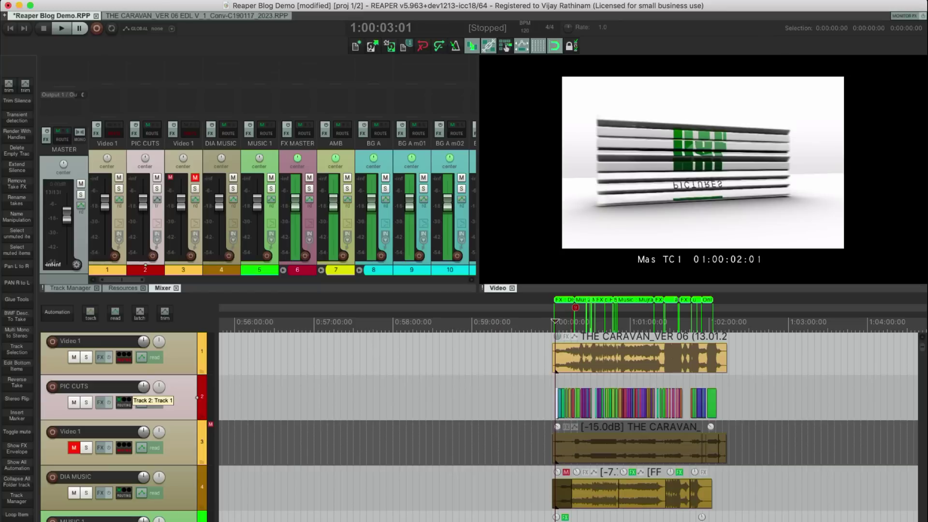
key(plus)
key(plus)
key(plus)
key(plus)
key(plus)
key(plus)
key(plus)
key(plus)
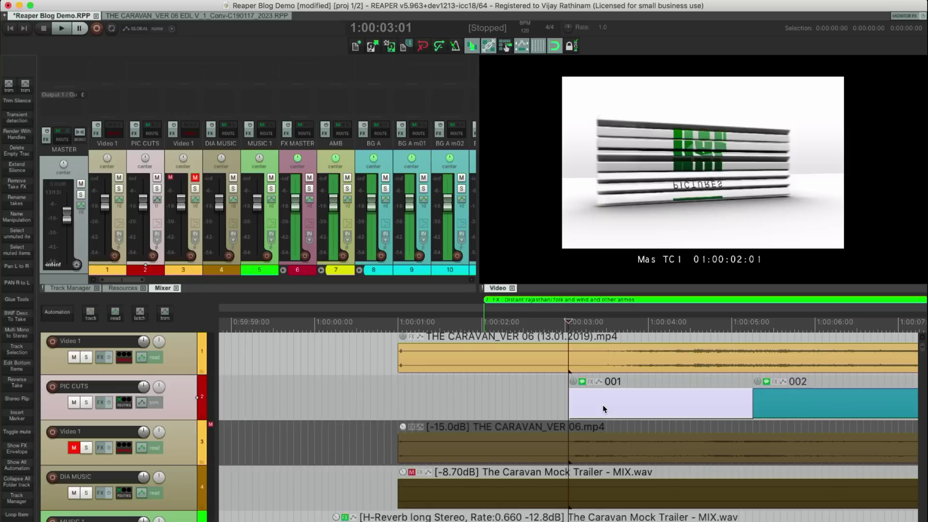
drag(599, 395, 690, 413)
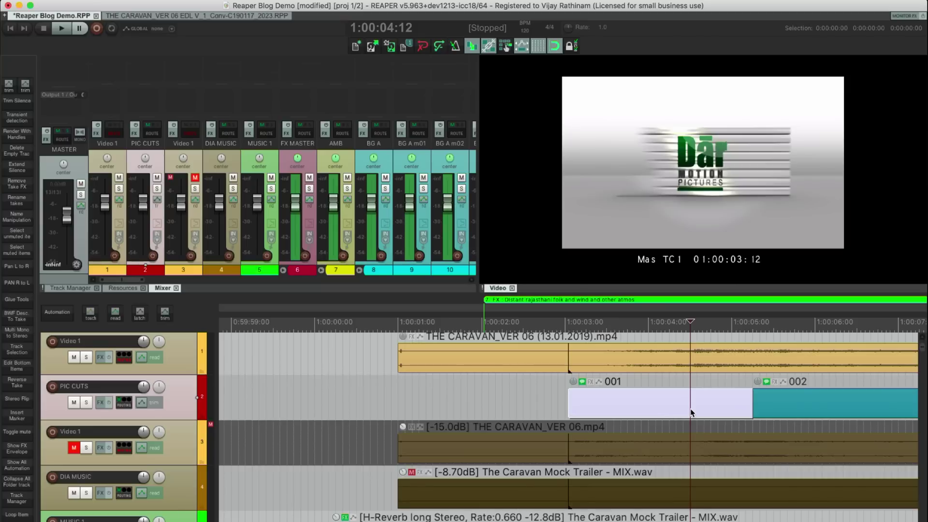
key(shift+Tab)
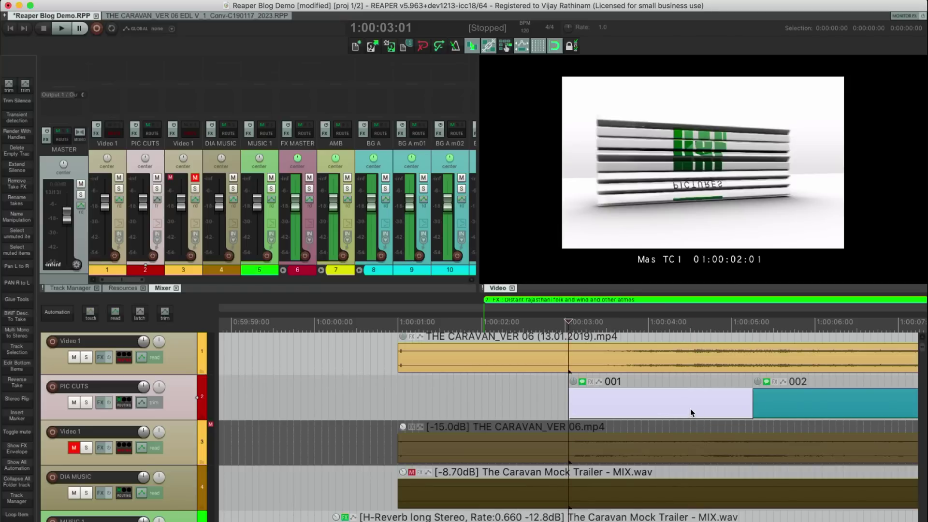
key(Tab)
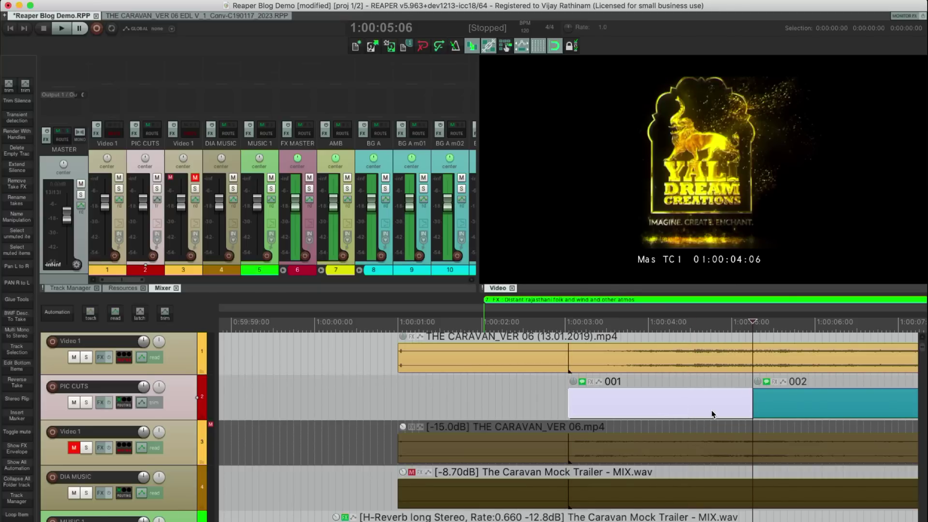
key(Tab)
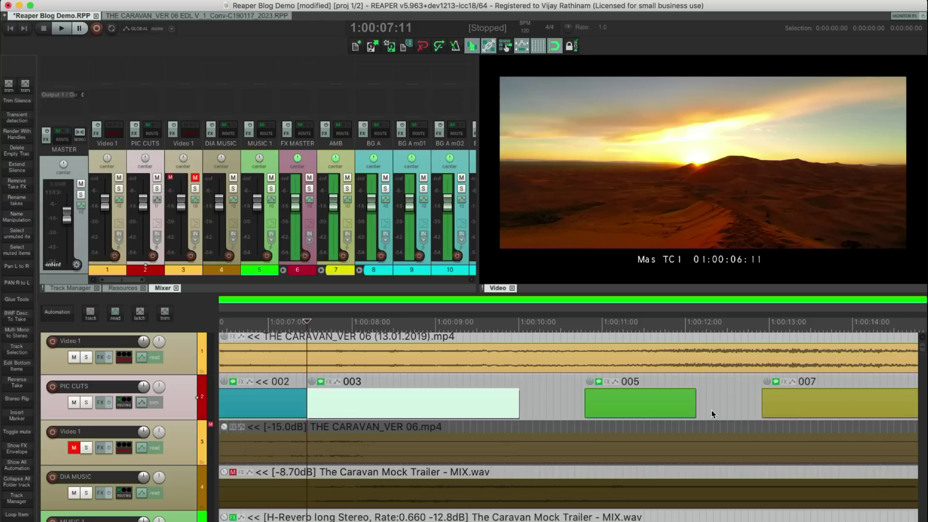
key(Tab)
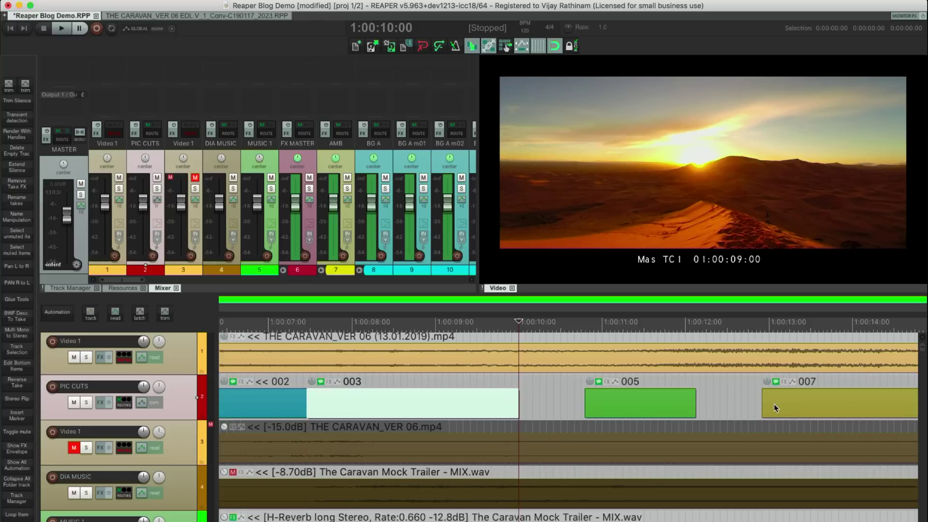
scroll(773, 404, down, 10)
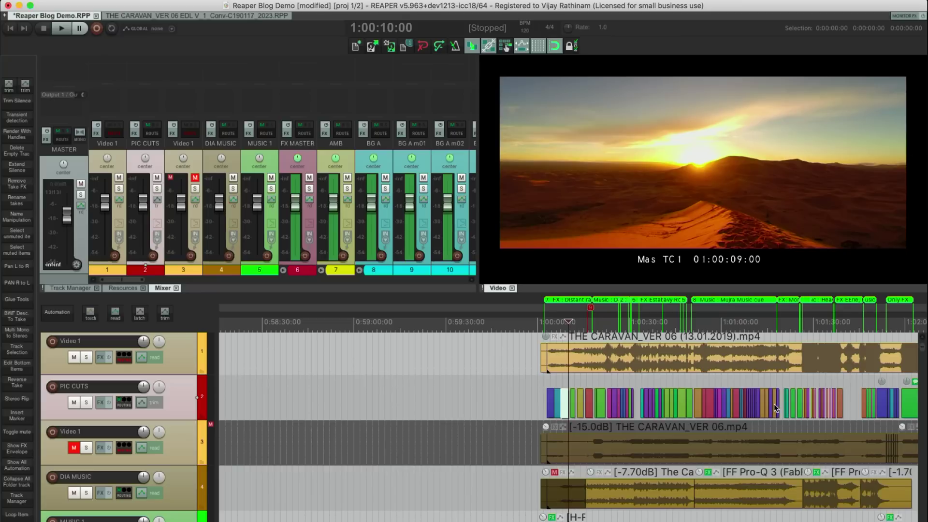
click(541, 382)
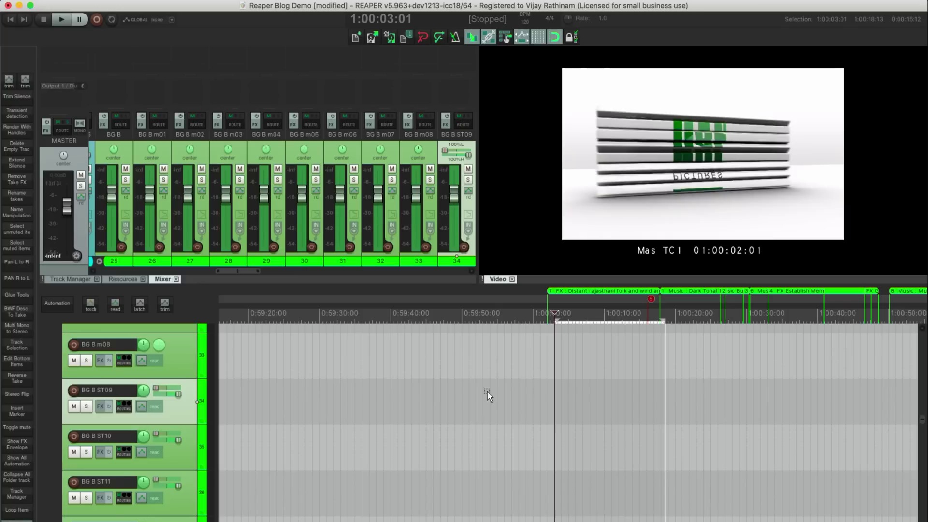
scroll(578, 388, up, 3)
scroll(578, 387, down, 3)
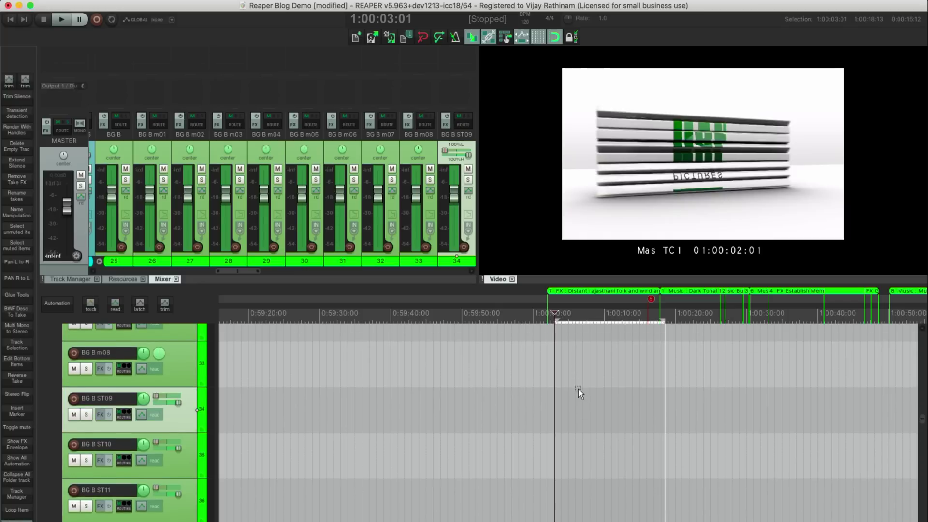
Select the first cut item, 001, on the PIC CUTS track and place the edit cursor at its start
scroll(578, 388, up, 15)
scroll(580, 393, up, 2)
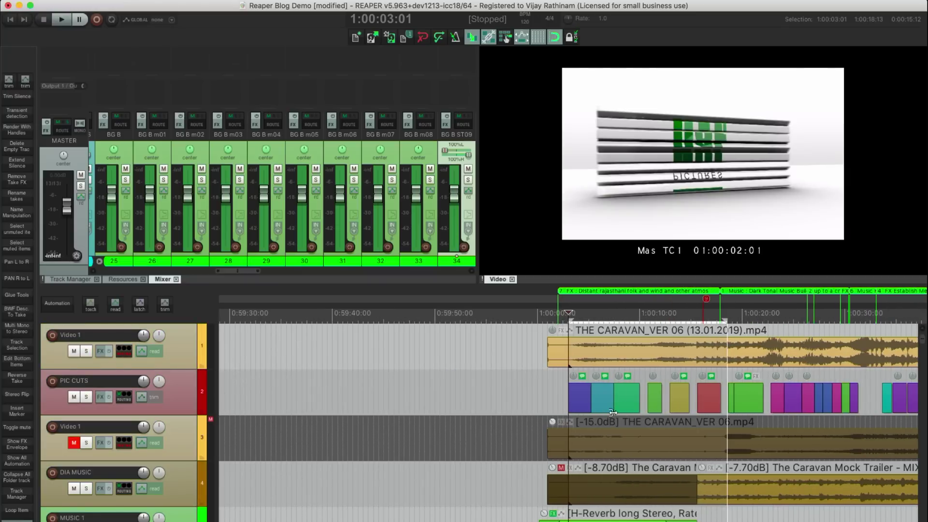
scroll(612, 412, up, 5)
click(601, 396)
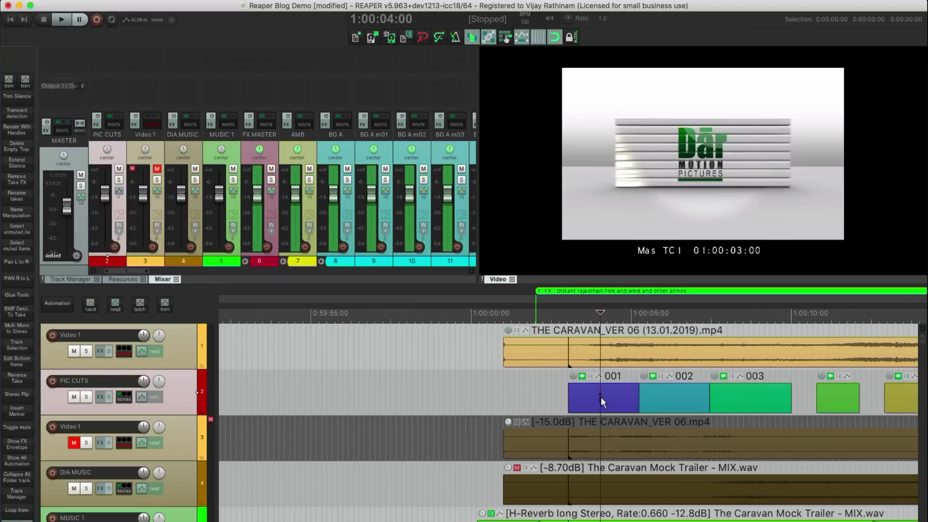
click(606, 396)
click(592, 398)
click(555, 400)
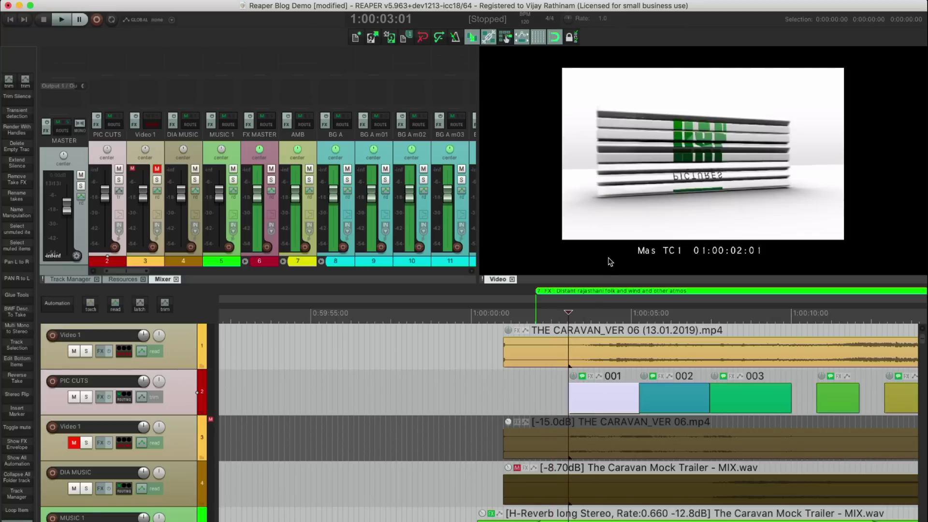
Set a time selection from the start of cut 001 at 1:00:03:01 to the short cut before 012 at 1:00:18:16
drag(585, 400, 708, 392)
scroll(709, 391, down, 6)
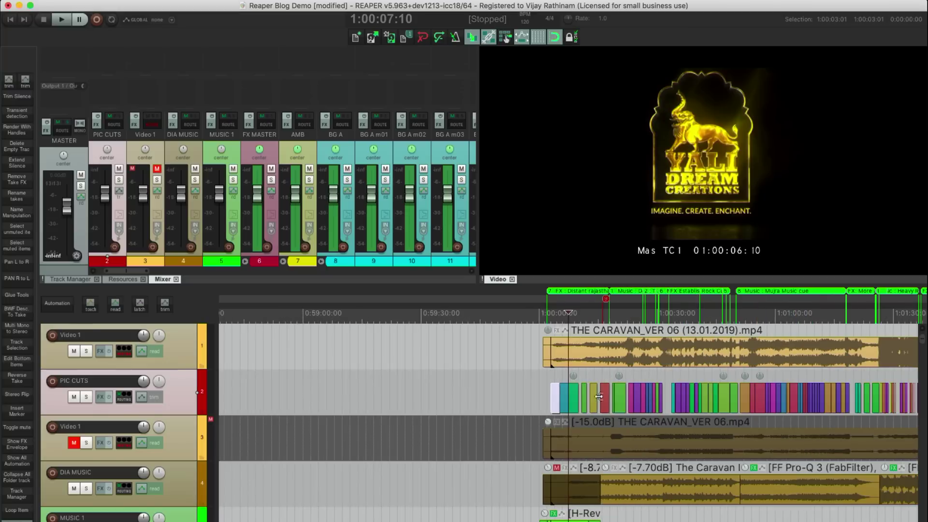
drag(590, 390, 612, 395)
scroll(613, 396, up, 5)
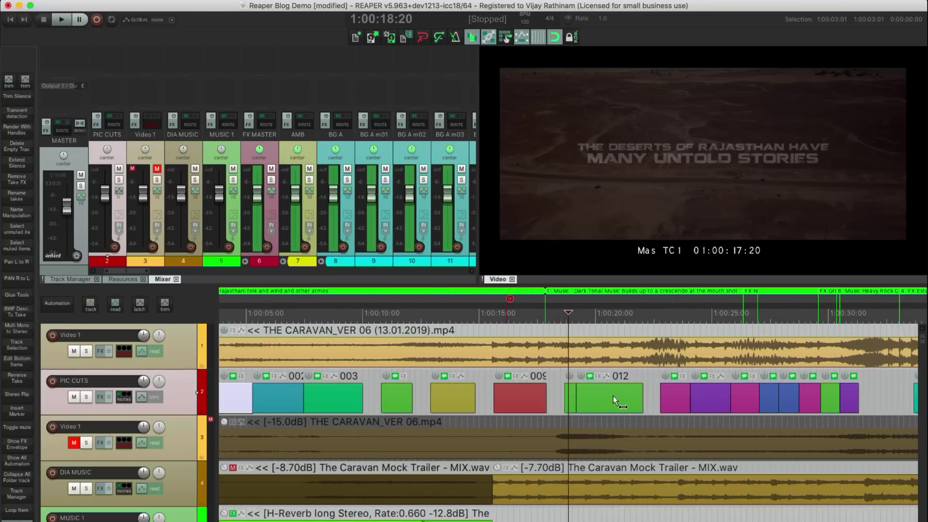
click(571, 405)
key(])
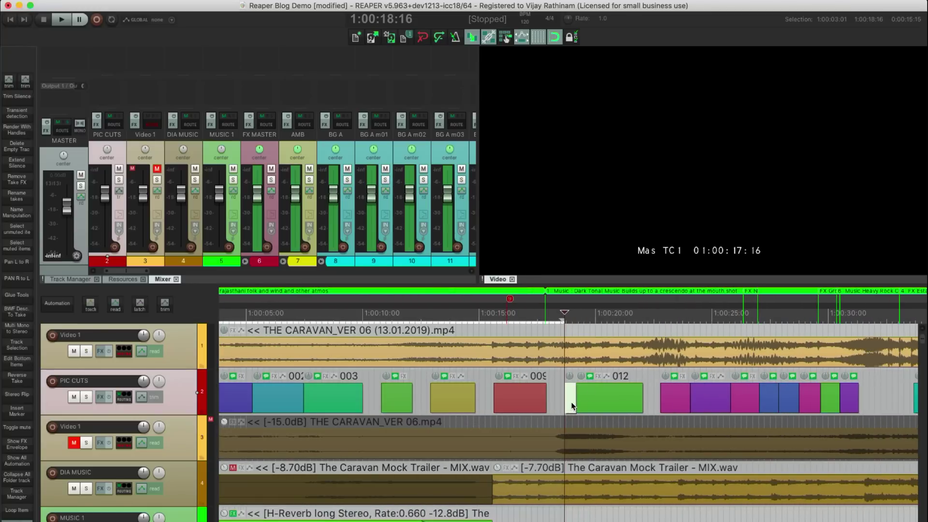
Switch to Soundminer and spot Desert Wind 1, Soft, Medium Breeze into the time selection on the BG B ST10 track in REAPER
scroll(572, 403, down, 4)
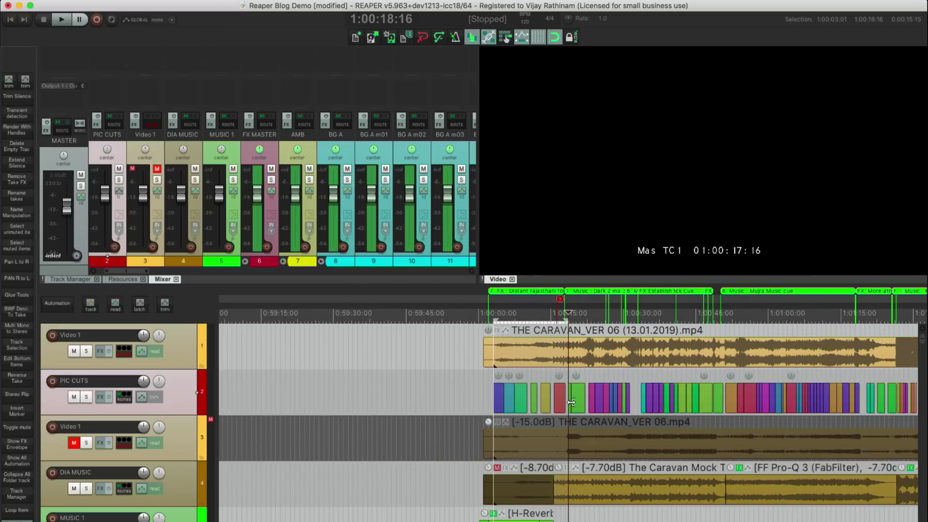
key(Home)
scroll(571, 402, down, 15)
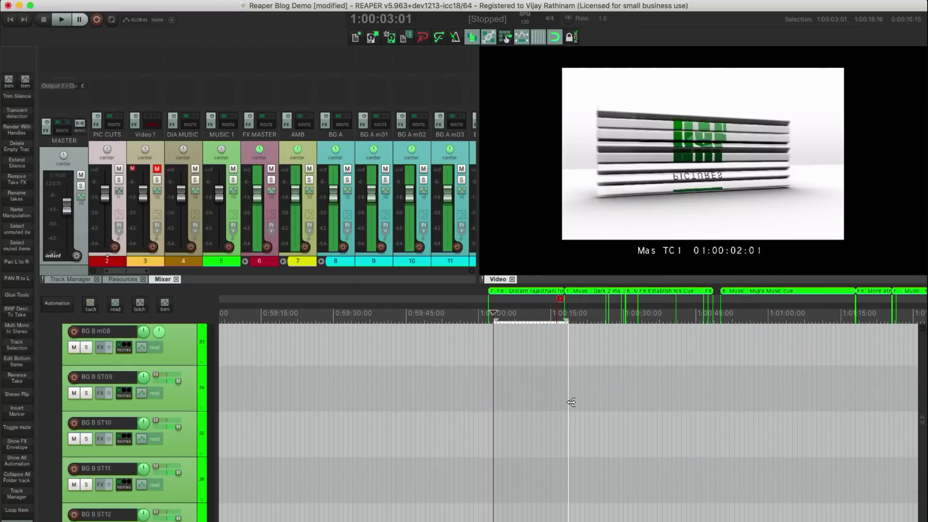
scroll(571, 402, up, 3)
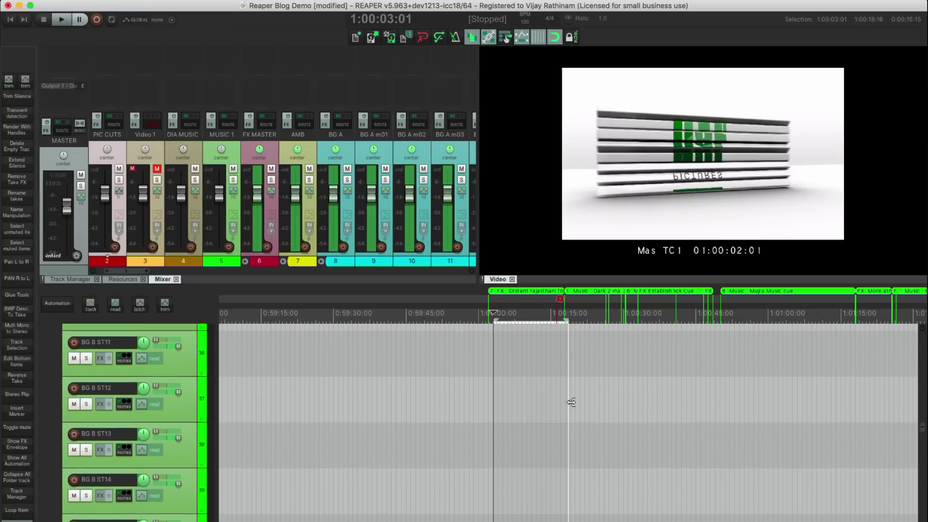
click(188, 395)
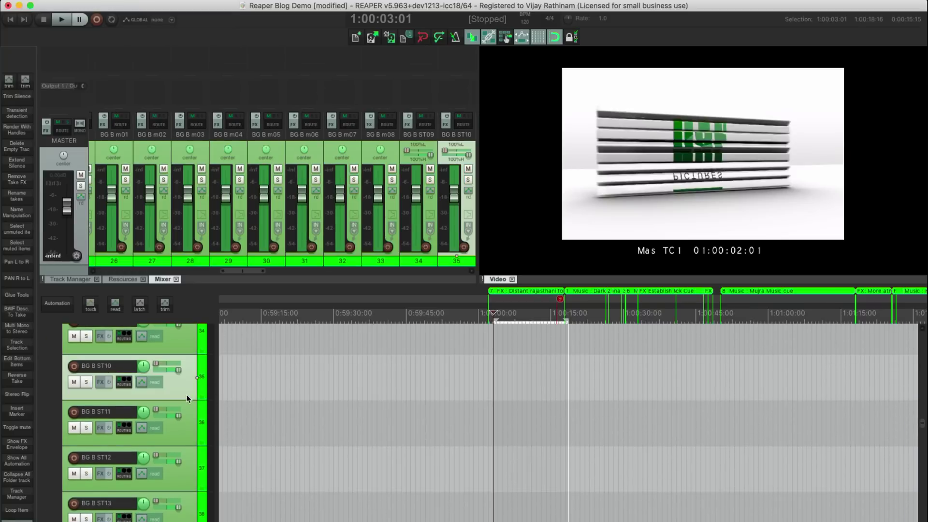
key(super+Tab)
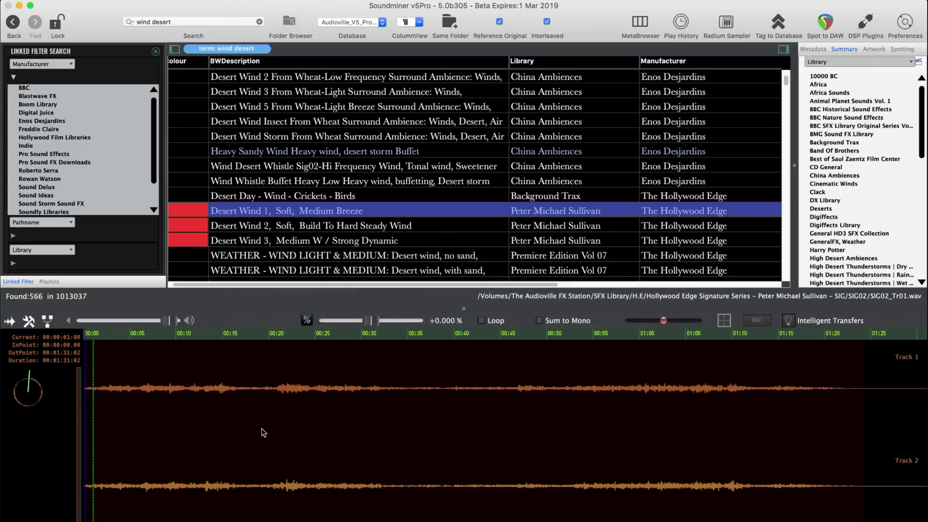
key(super+Tab)
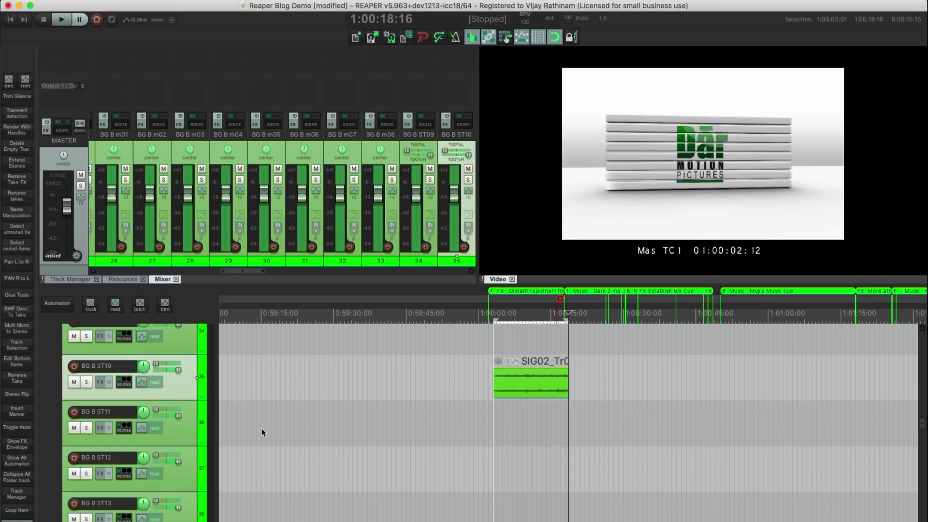
Slip the audio inside the SIG02_Tr01 item on BG B ST10 and lower the item volume to -6.30 dB
scroll(457, 423, up, 3)
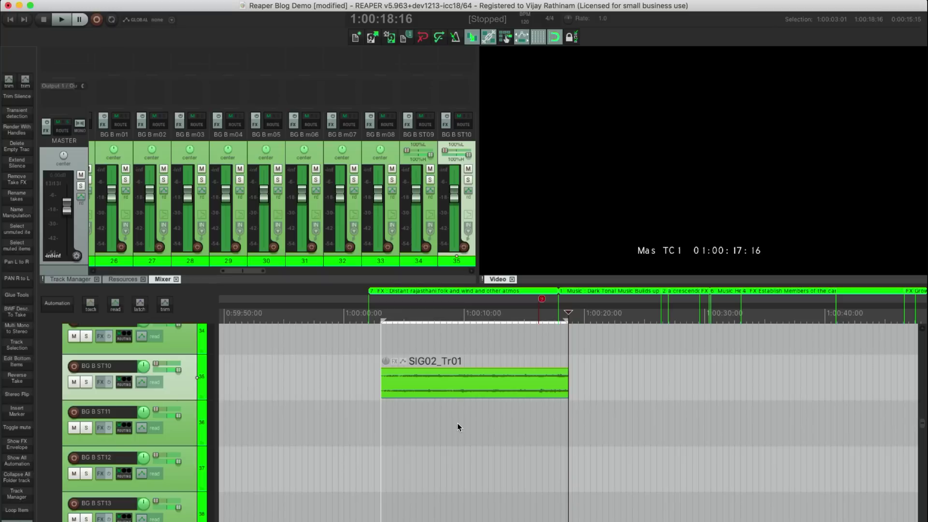
click(473, 397)
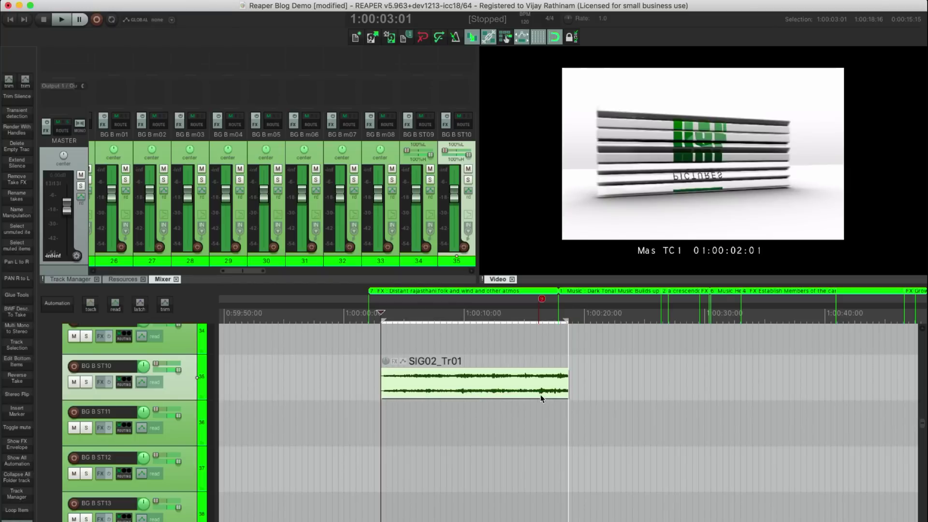
drag(533, 390, 487, 387)
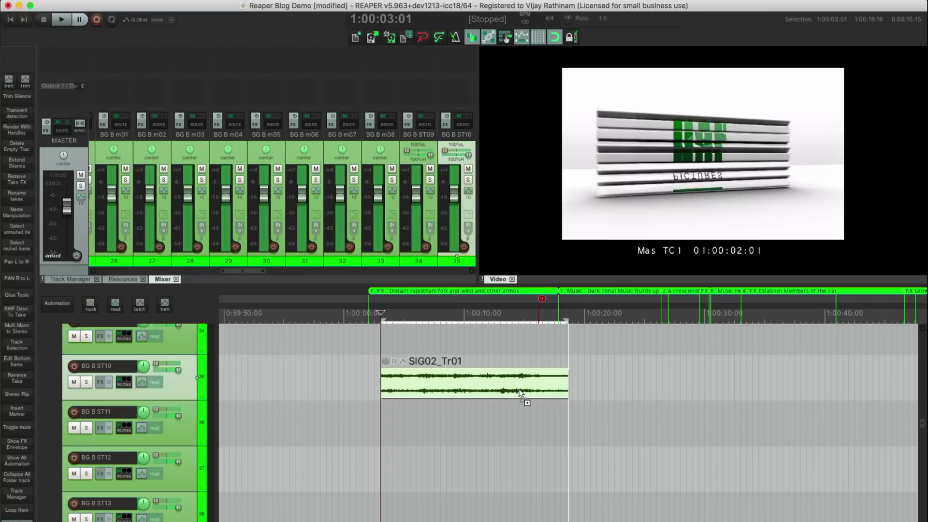
scroll(518, 390, left, 4)
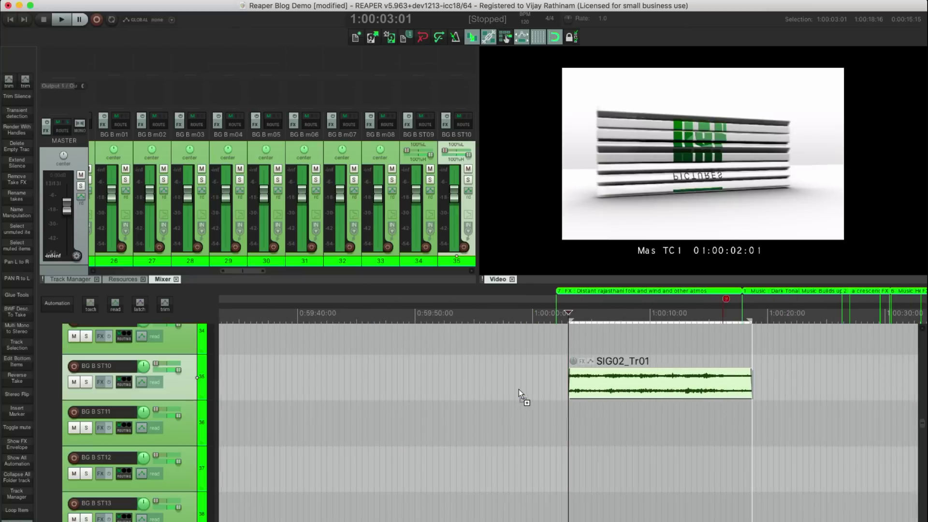
drag(618, 370, 620, 400)
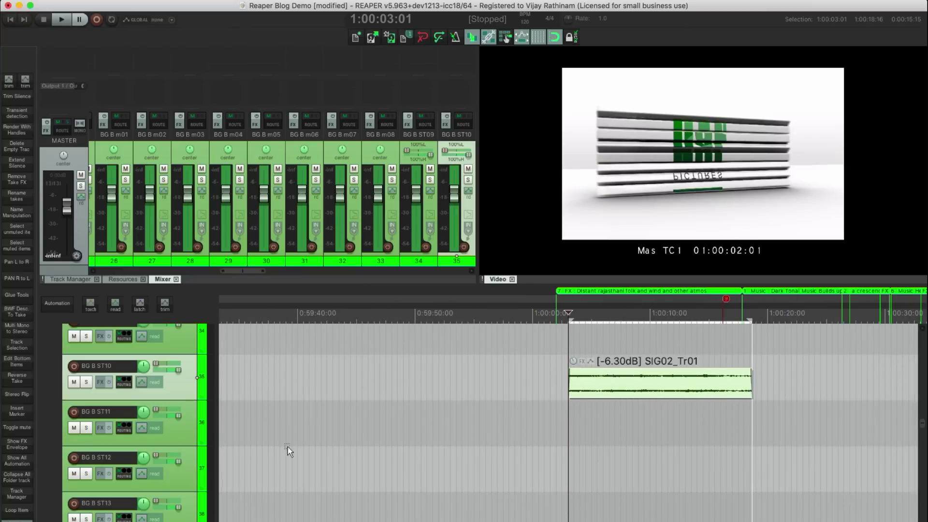
Examine the start of the SIG02_Tr01 item and its fade-in against the start of the time selection
click(194, 441)
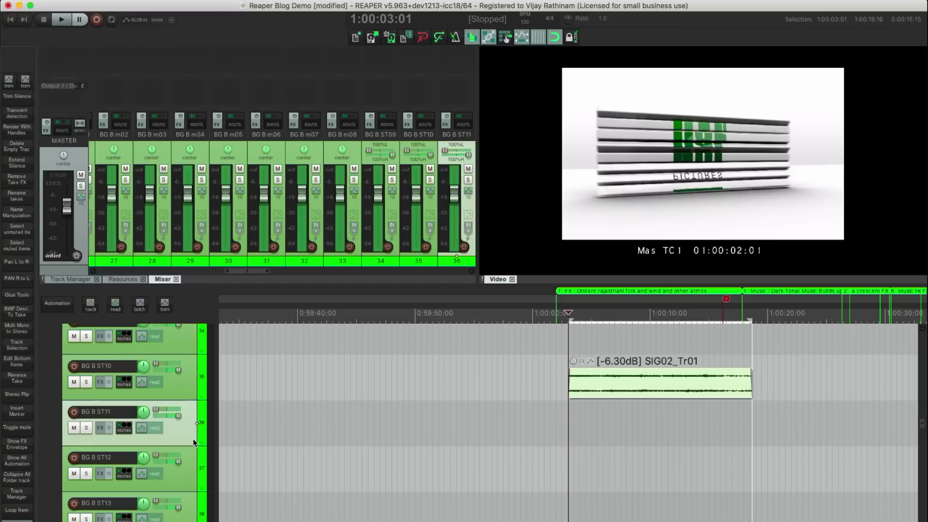
scroll(525, 397, up, 3)
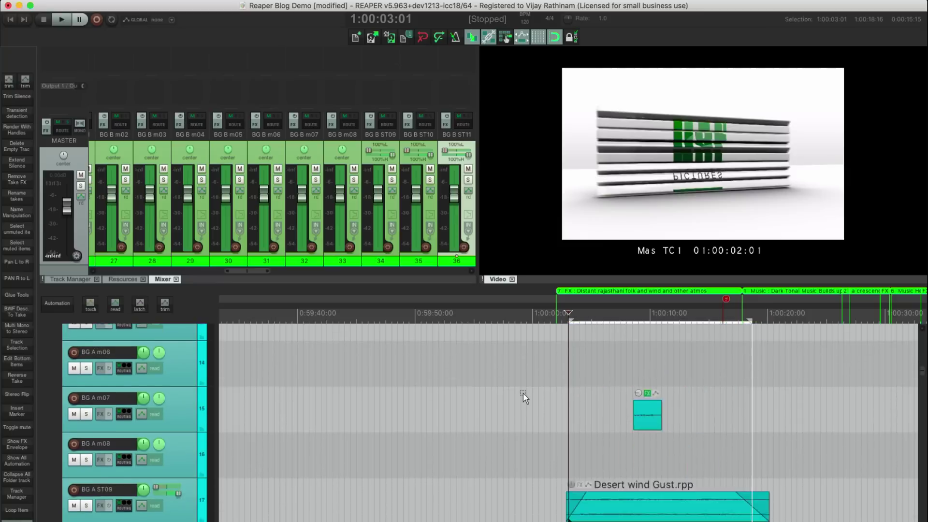
scroll(525, 397, down, 6)
scroll(524, 398, up, 2)
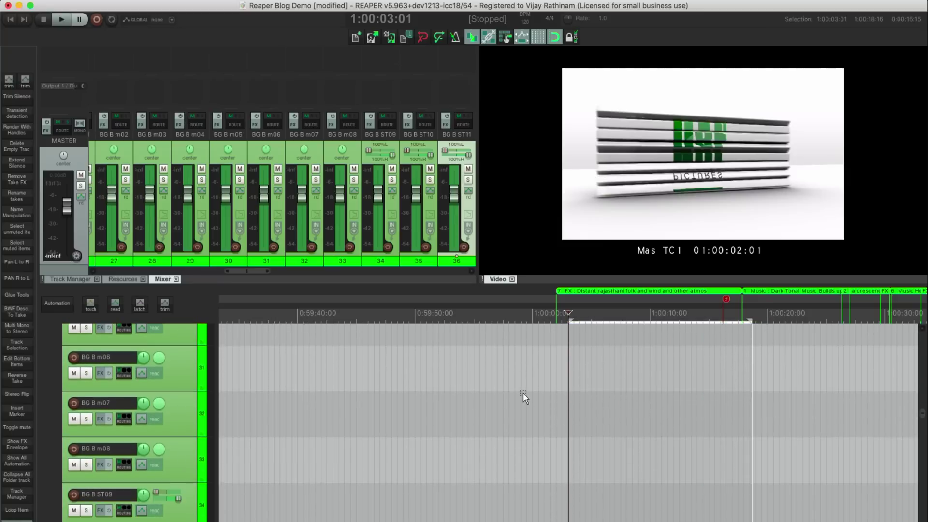
scroll(525, 397, up, 1)
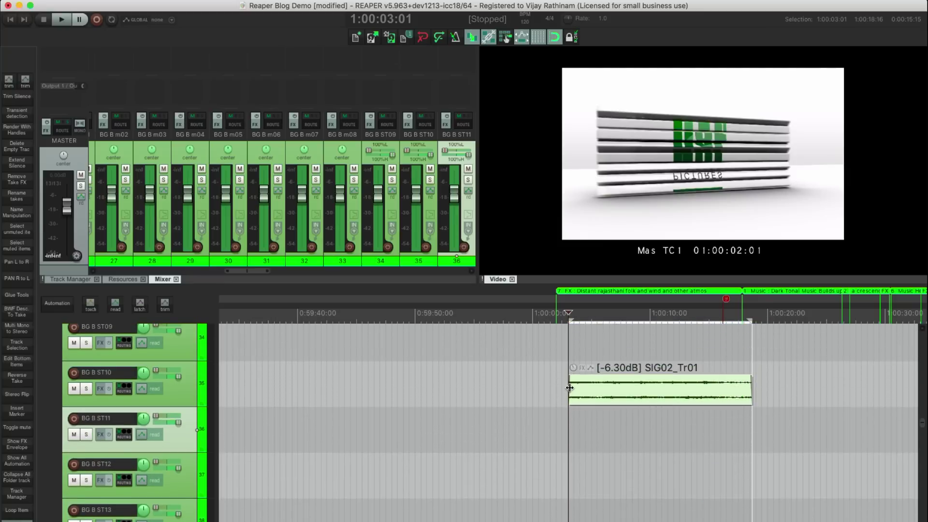
scroll(569, 387, up, 10)
scroll(569, 388, down, 4)
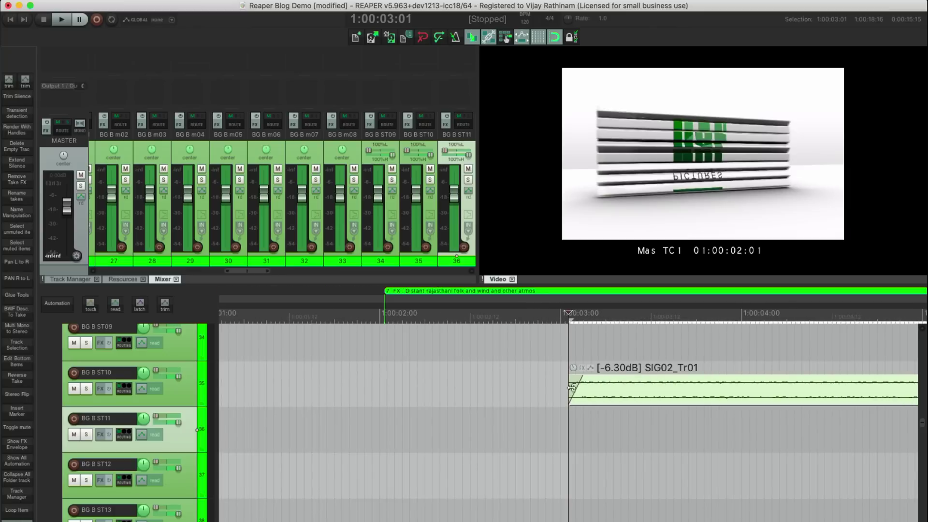
Move to the end of the SIG02_Tr01 item and step through the surrounding frames to compare it with the picture cut
click(628, 386)
key(Tab)
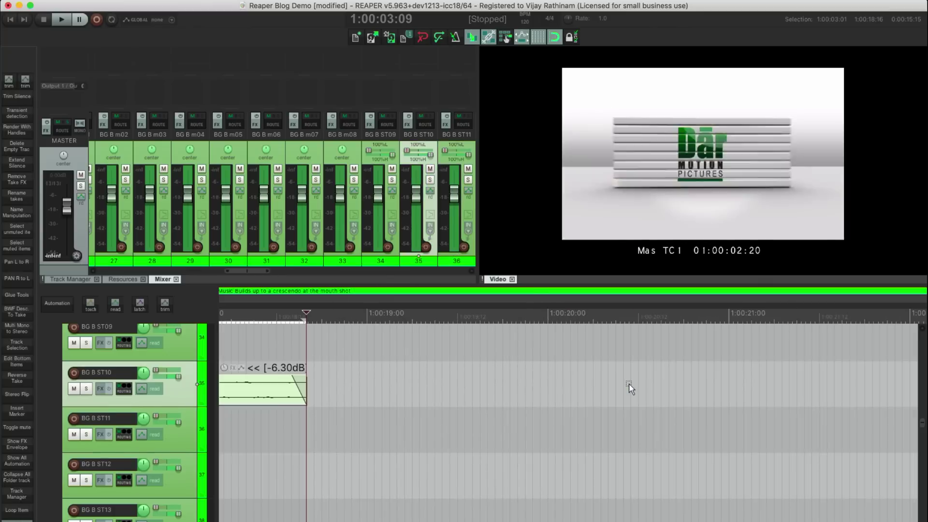
scroll(629, 384, up, 5)
key(Left)
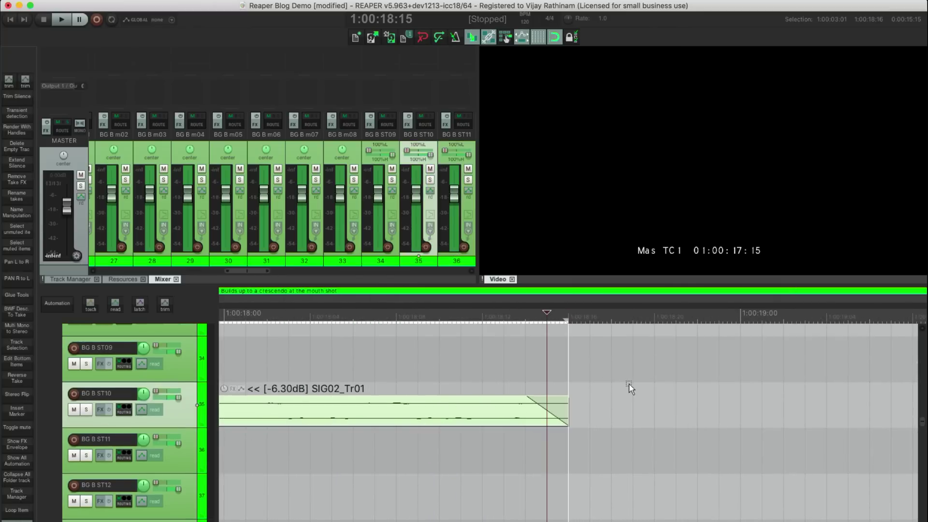
key(Left)
key(Left)
key(Left)
key(Left)
key(Left)
key(Left)
key(Left)
key(Left)
key(Left)
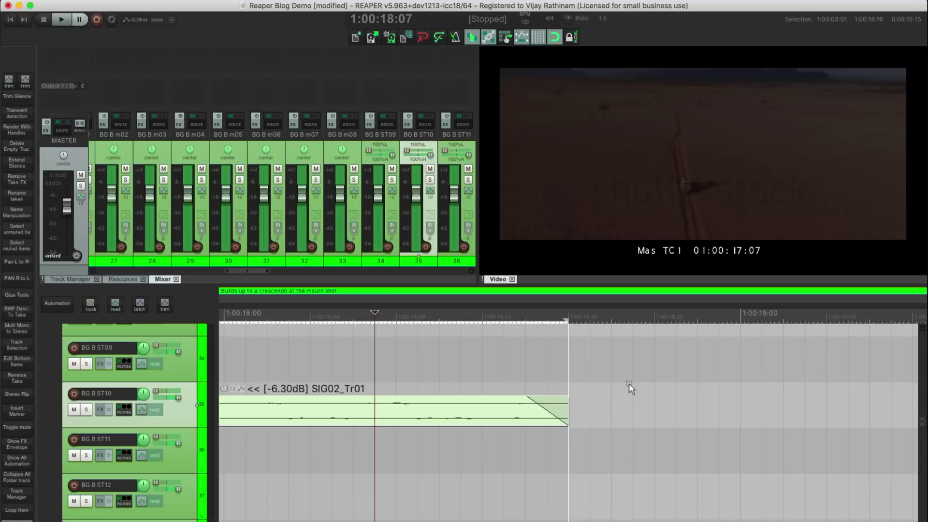
key(Right)
key(Right)
key(Right)
key(Right)
key(Right)
key(Right)
key(Right)
key(Right)
key(Right)
key(Right)
key(Right)
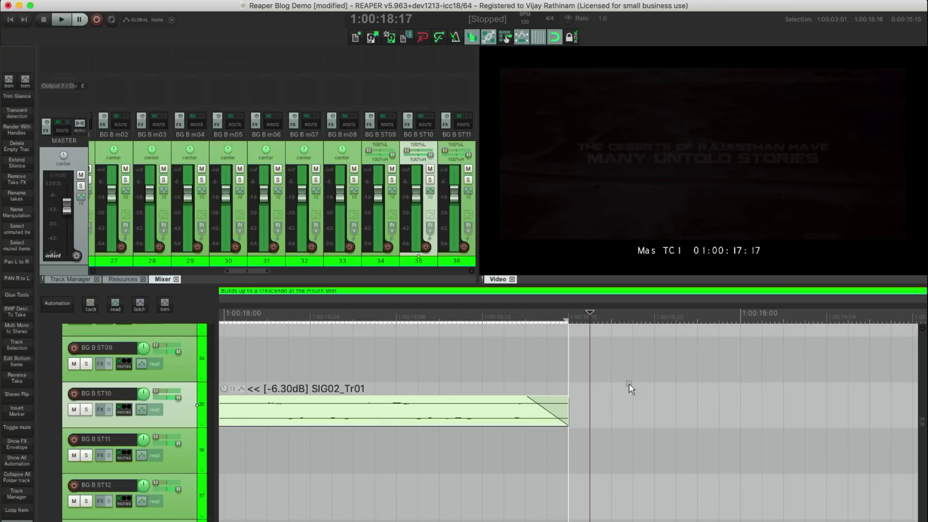
Place the edit cursor ahead of the SIG02_Tr01 item at 0:59:59:10
scroll(628, 384, down, 10)
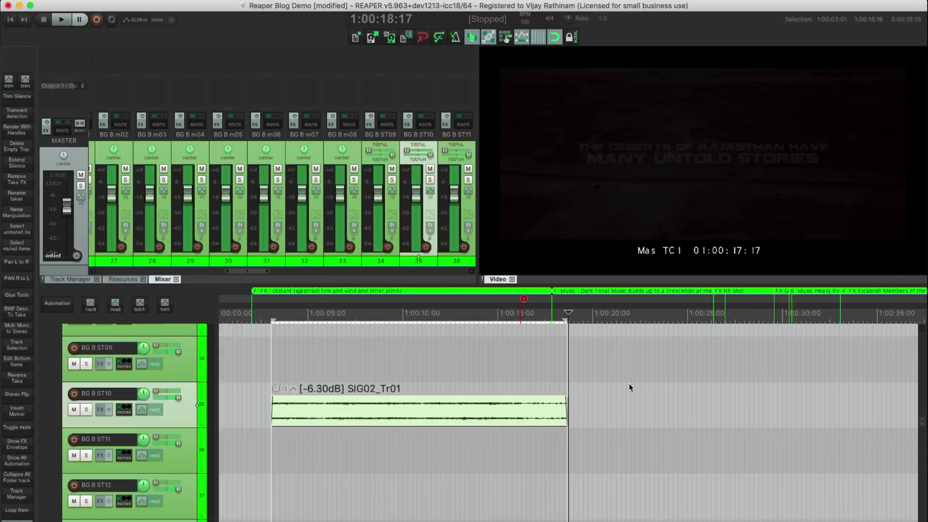
double_click(547, 405)
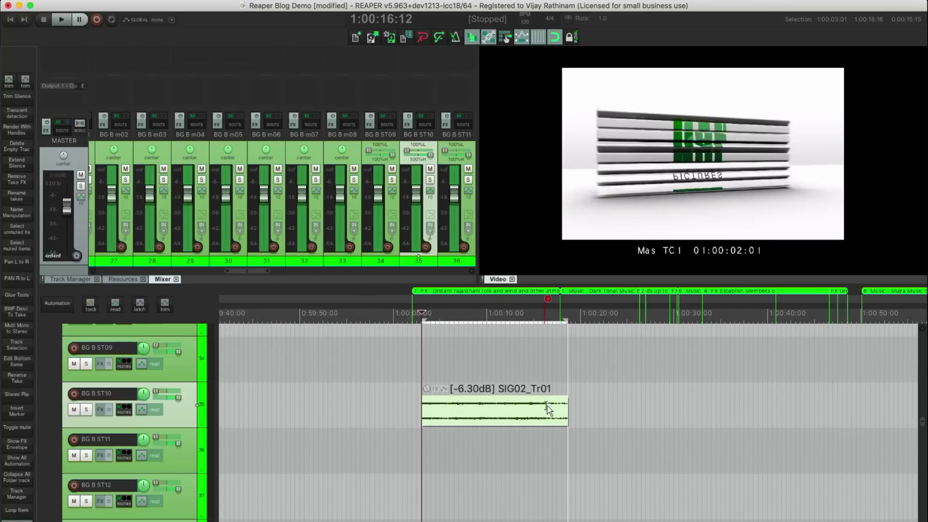
click(388, 389)
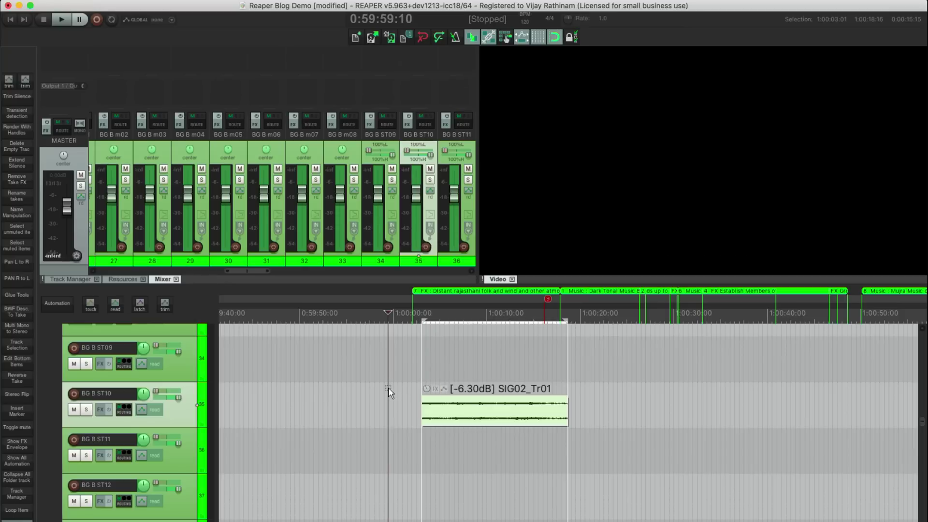